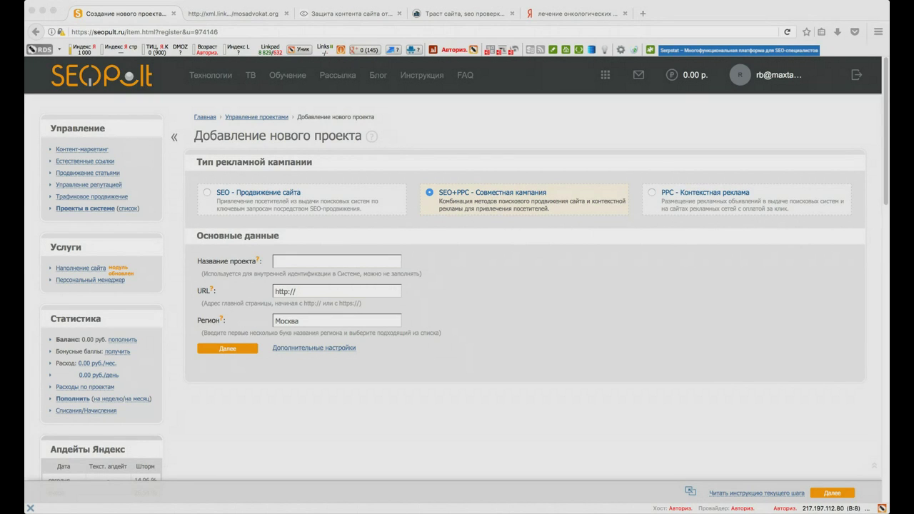
- Fill in the new project with URL jauchitel.ru, name "ТЕСТ_Подбор запросов" and campaign type "SEO - Продвижение сайта"
left_click(327, 286)
type("jauchitel.ru")
left_click(323, 265)
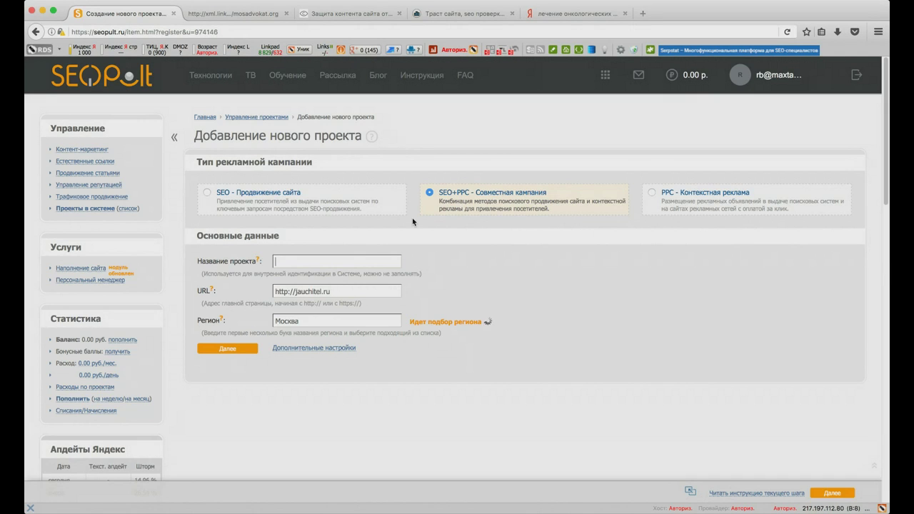
type("ТЕСТ_Подбор запросов")
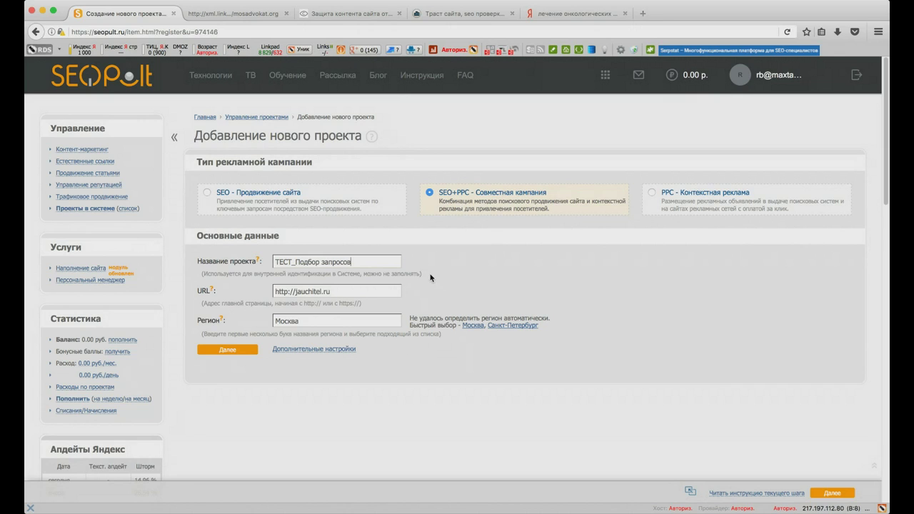
left_click(254, 194)
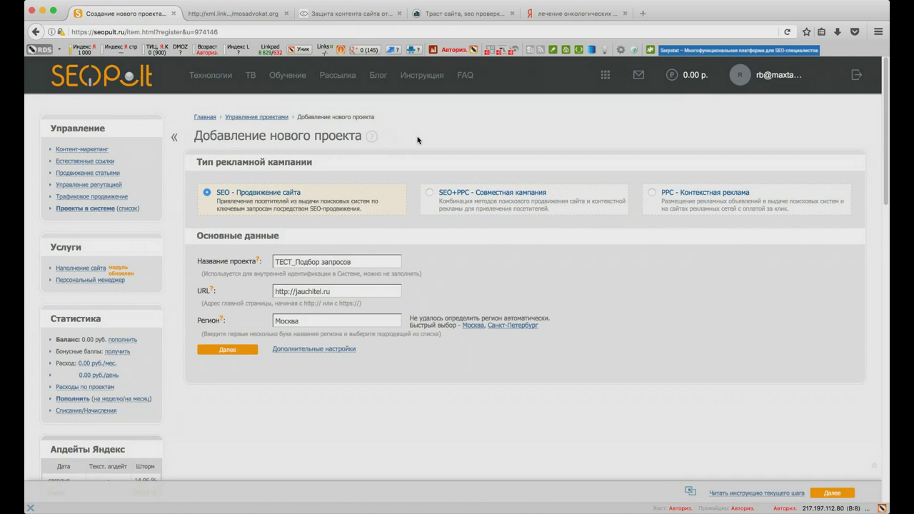
triple_click(345, 261)
left_click(377, 260)
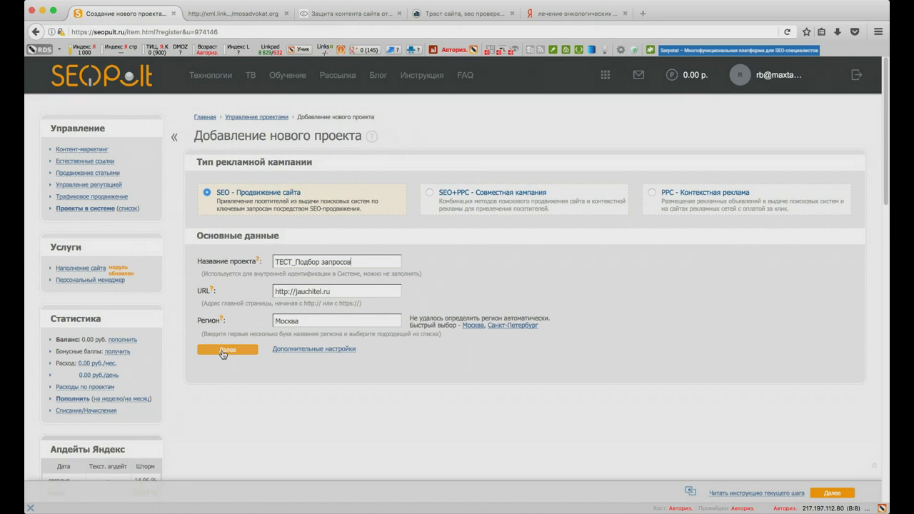
key("Return")
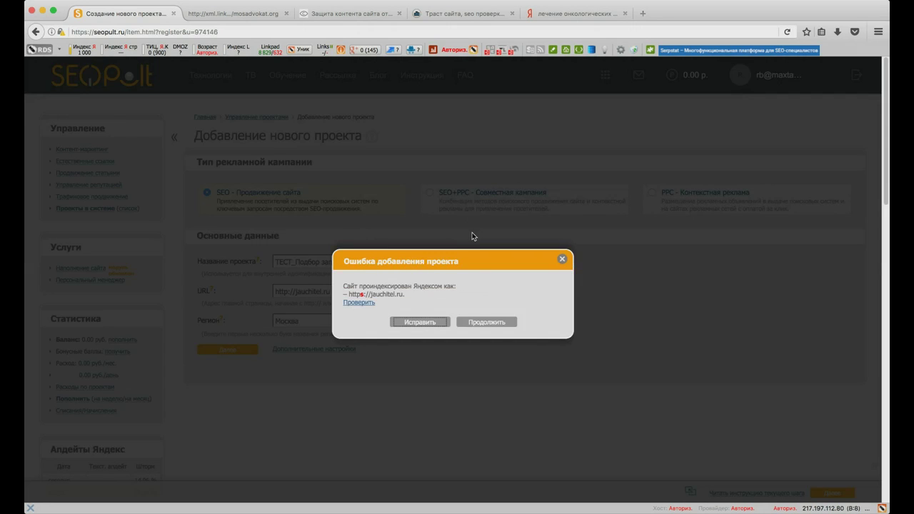
left_click(423, 323)
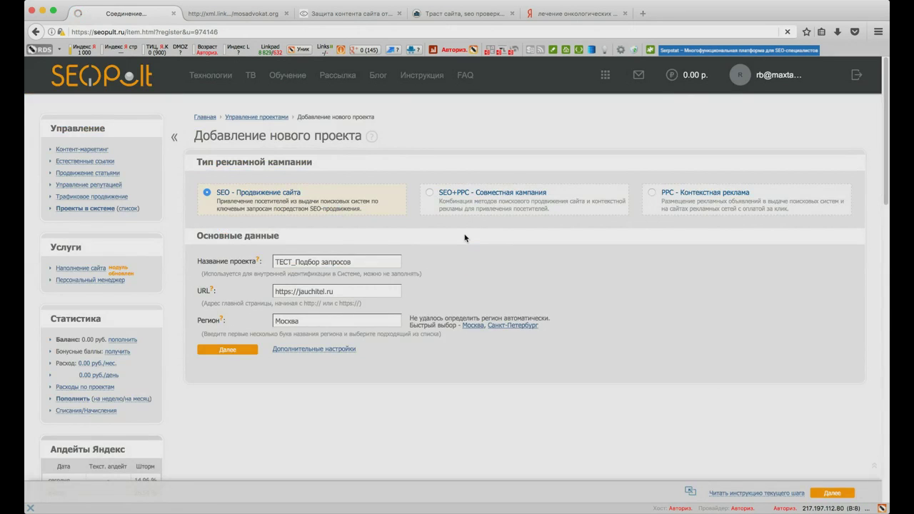
key("Return")
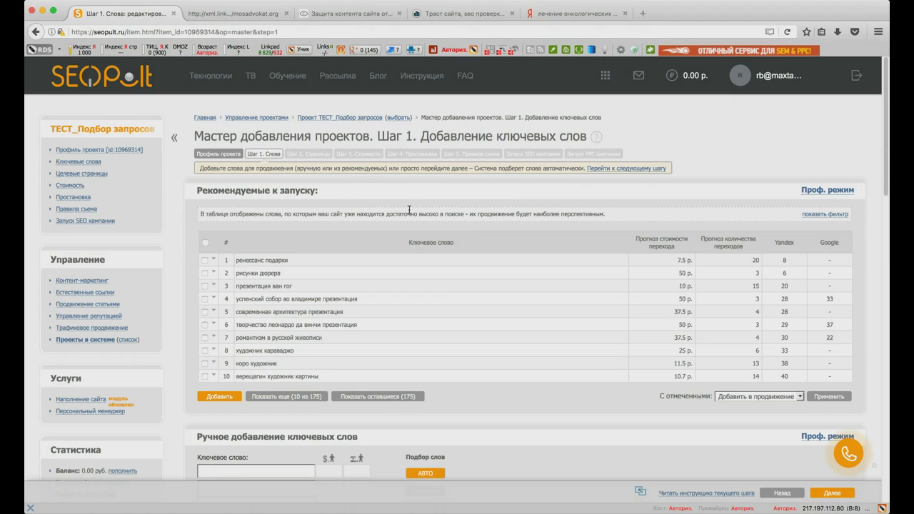
- Show ten more recommended keywords in the "Рекомендуемые к запуску" table and look through the list
left_click_drag(339, 191, 199, 190)
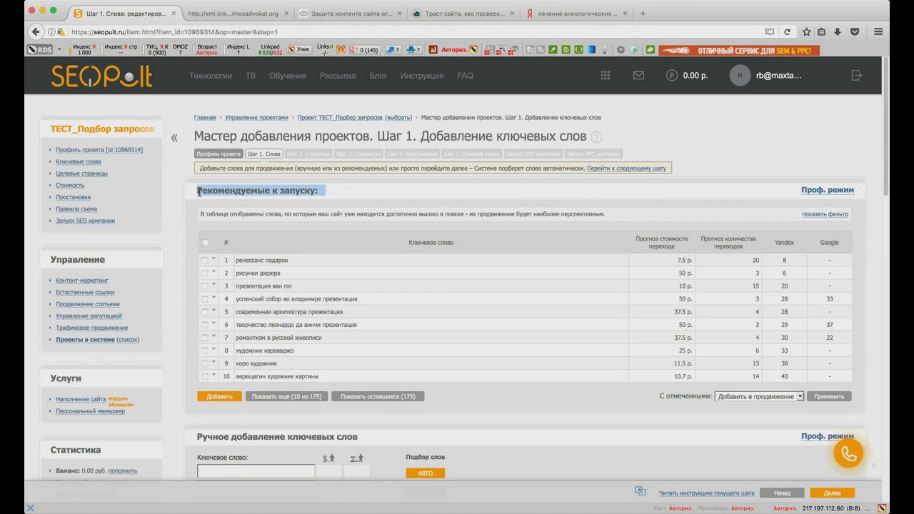
left_click(382, 199)
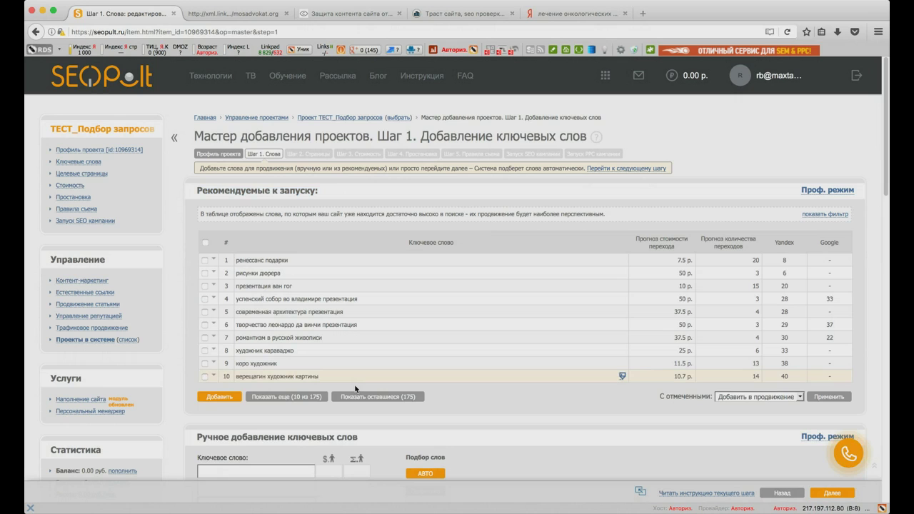
left_click(318, 399)
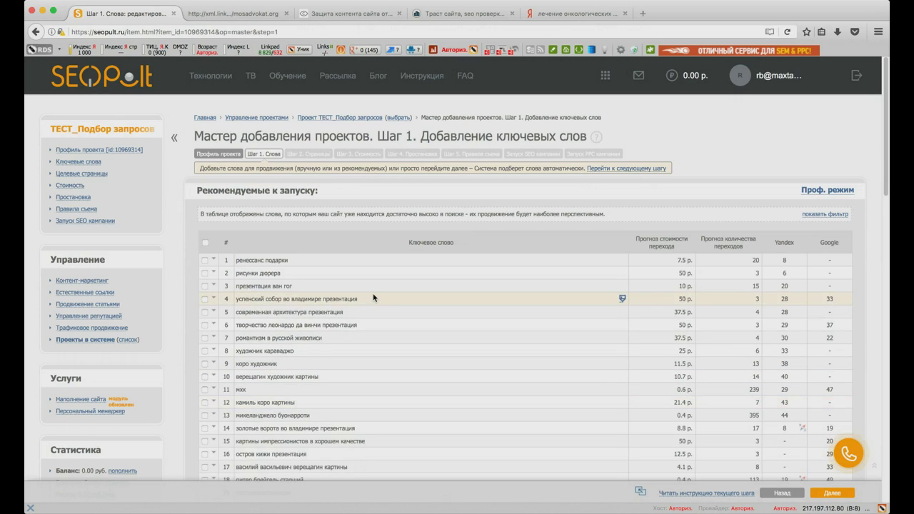
scroll(373, 297, "down", 3)
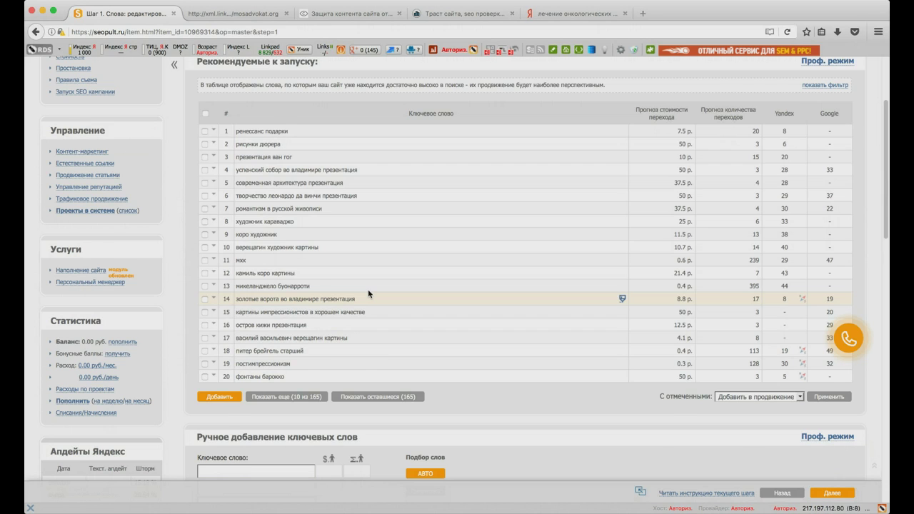
scroll(368, 290, "up", 1)
scroll(362, 292, "up", 1)
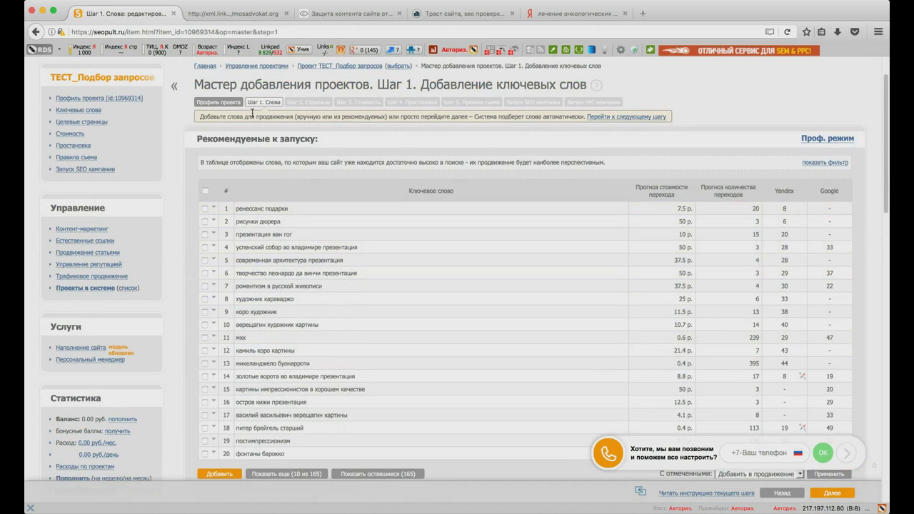
- Open the site jauchitel.ru in a new browser tab
key("super+t")
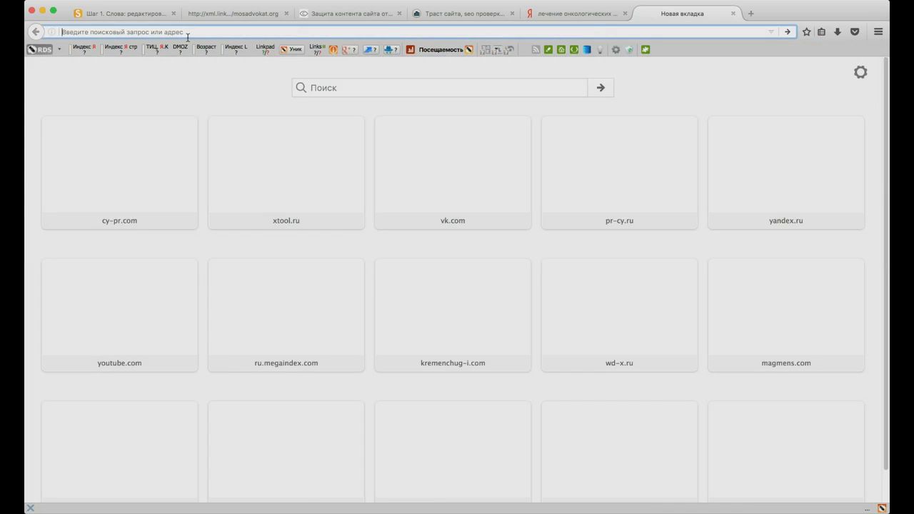
type("jauchitel.ru")
key("Return")
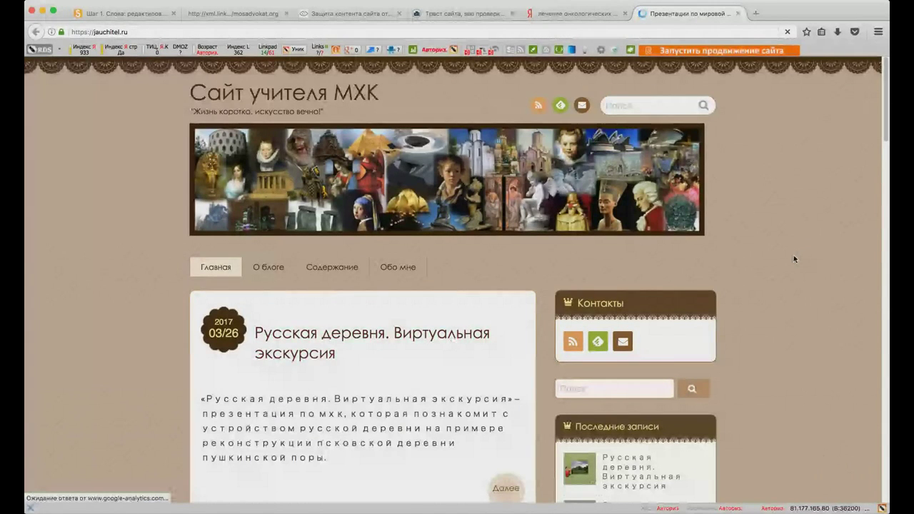
- Open the full article "Русская деревня. Виртуальная экскурсия" from the home page in a separate tab and view it
scroll(714, 285, "down", 1)
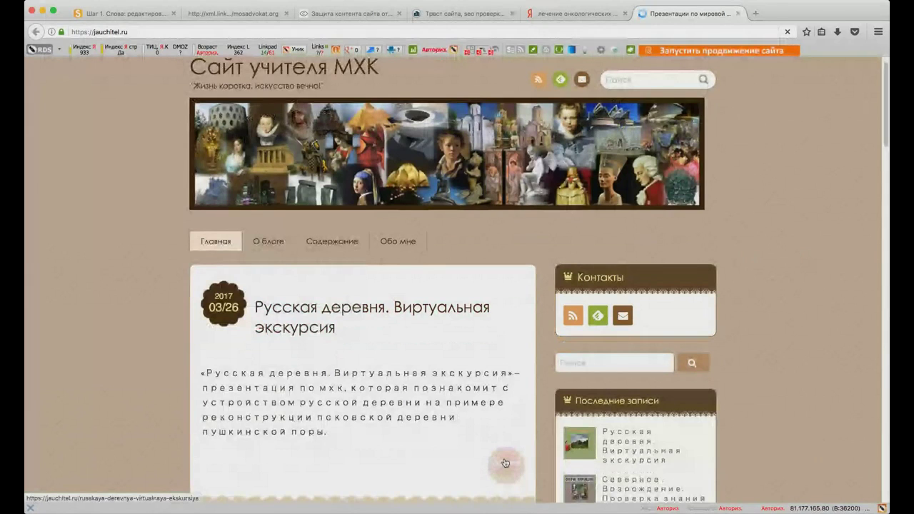
scroll(505, 463, "down", 1)
middle_click(505, 455)
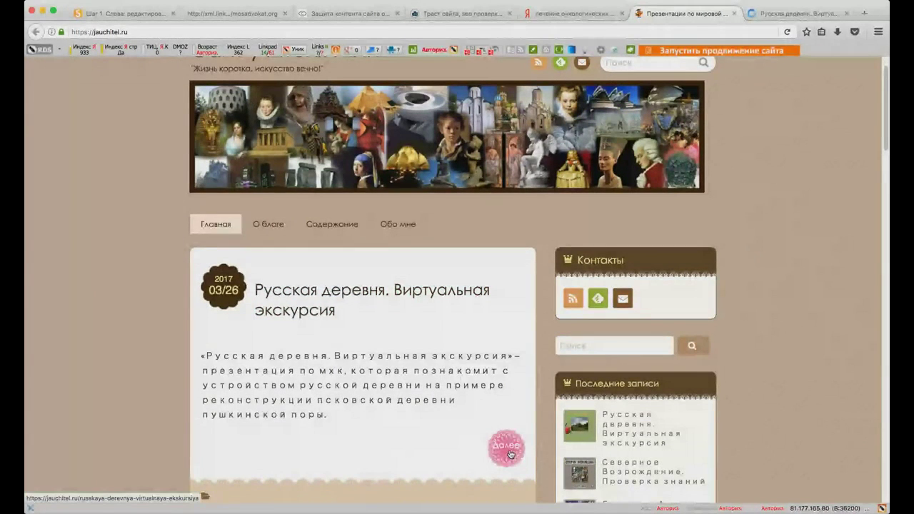
scroll(457, 397, "down", 1)
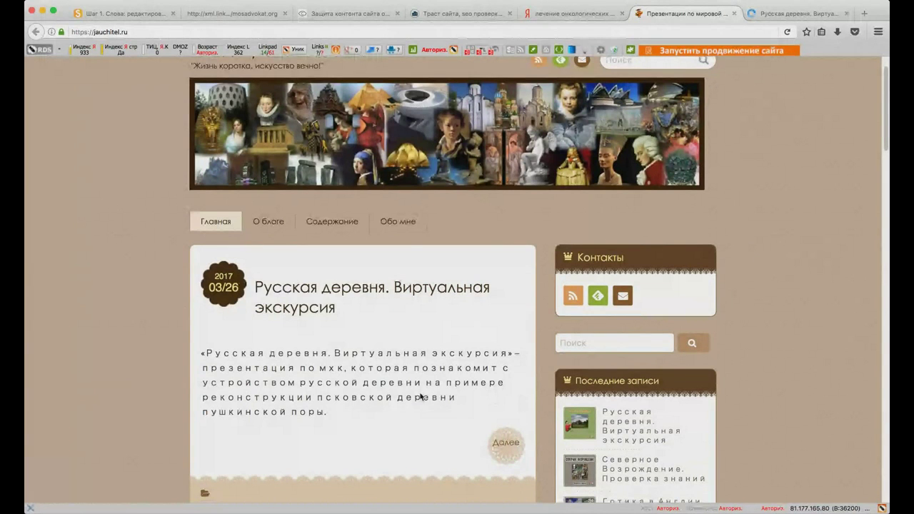
scroll(421, 397, "down", 5)
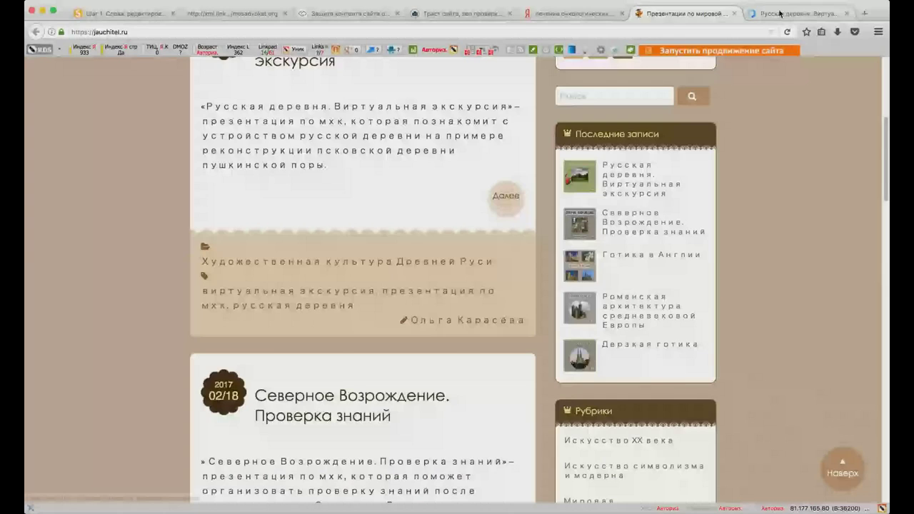
left_click(801, 13)
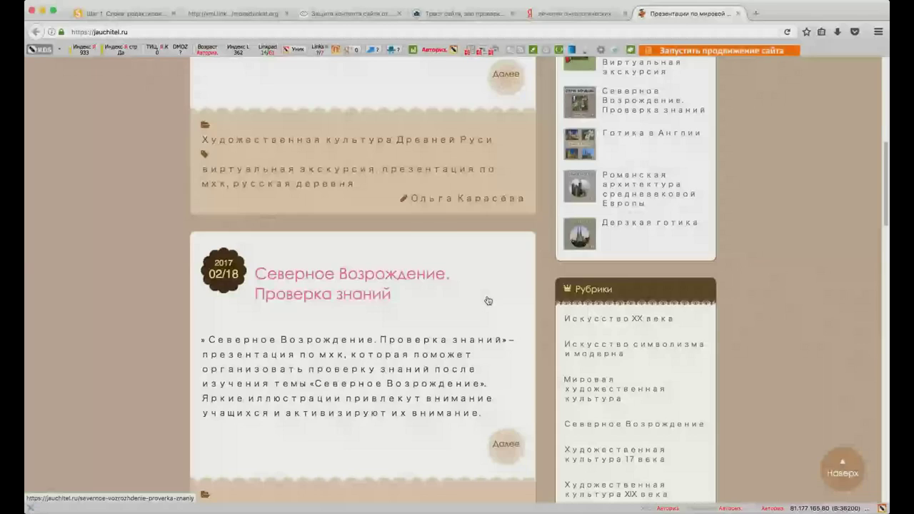
- Look over the home page posts and categories, including the introductory text of the first post
scroll(457, 293, "down", 3)
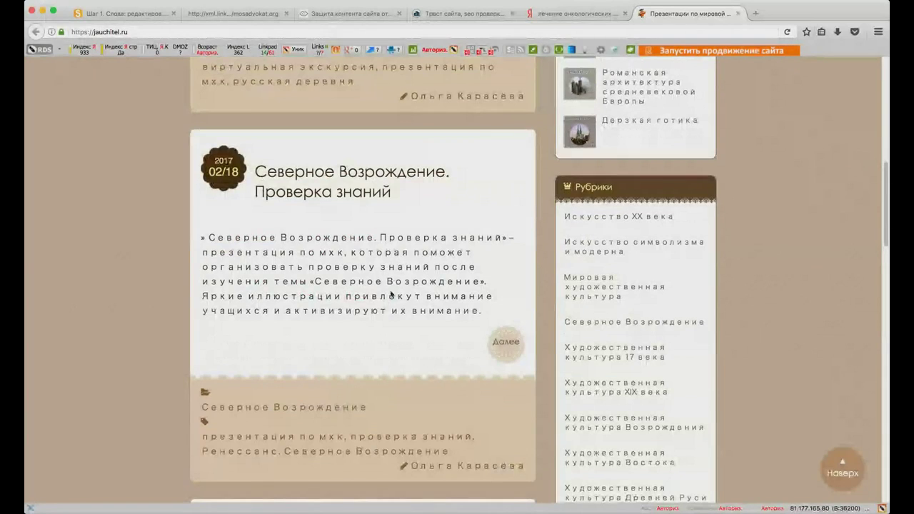
scroll(391, 294, "down", 5)
scroll(437, 310, "up", 15)
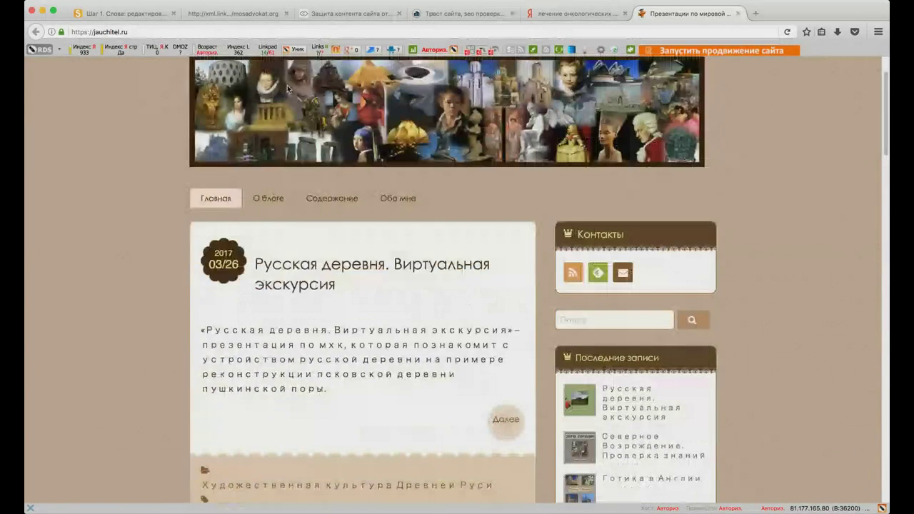
scroll(410, 197, "up", 2)
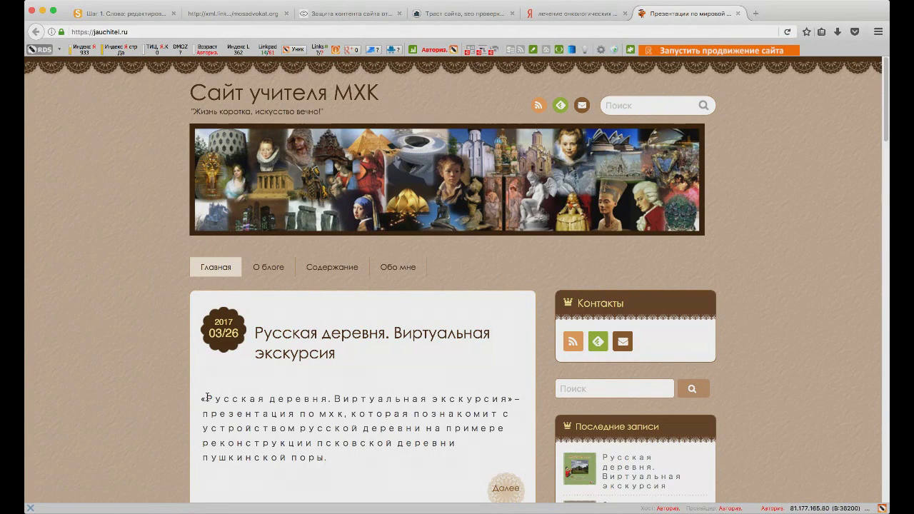
left_click_drag(207, 398, 315, 443)
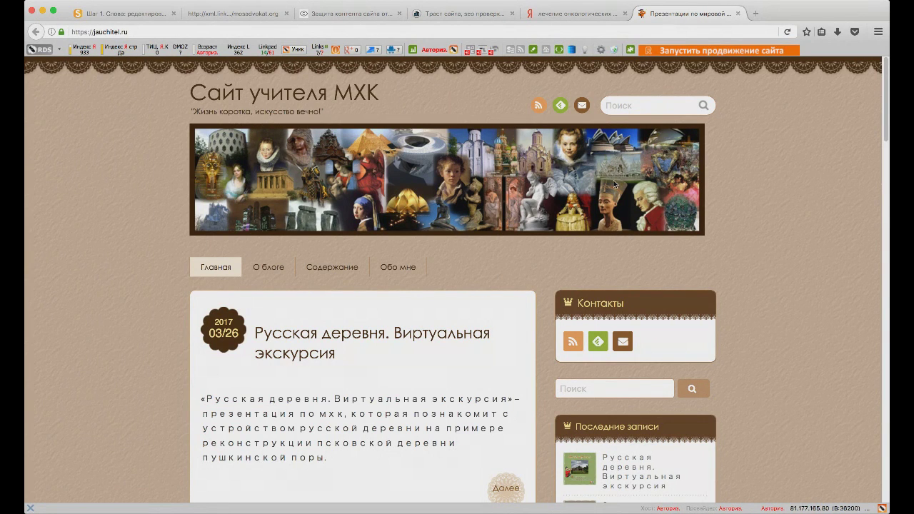
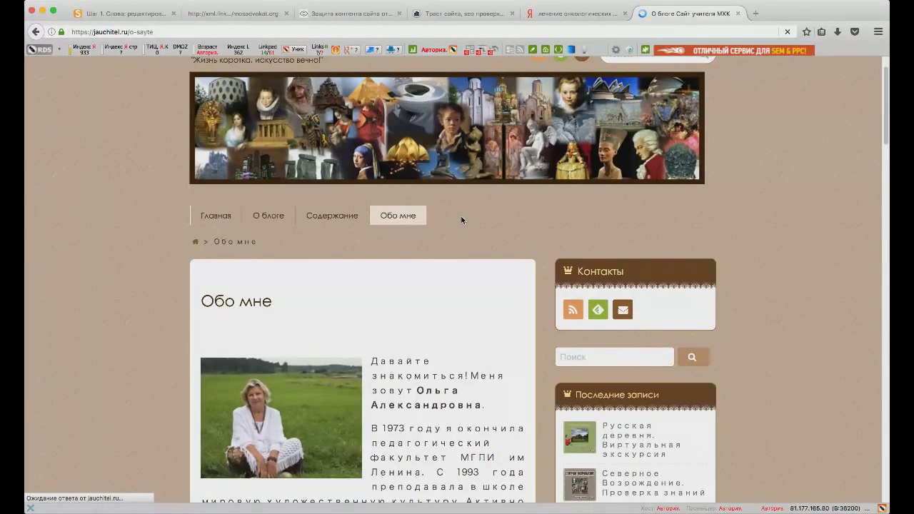
- Examine the site's "О блоге" page from the introductory text down to the contacts section to learn its topic
scroll(466, 236, "down", 5)
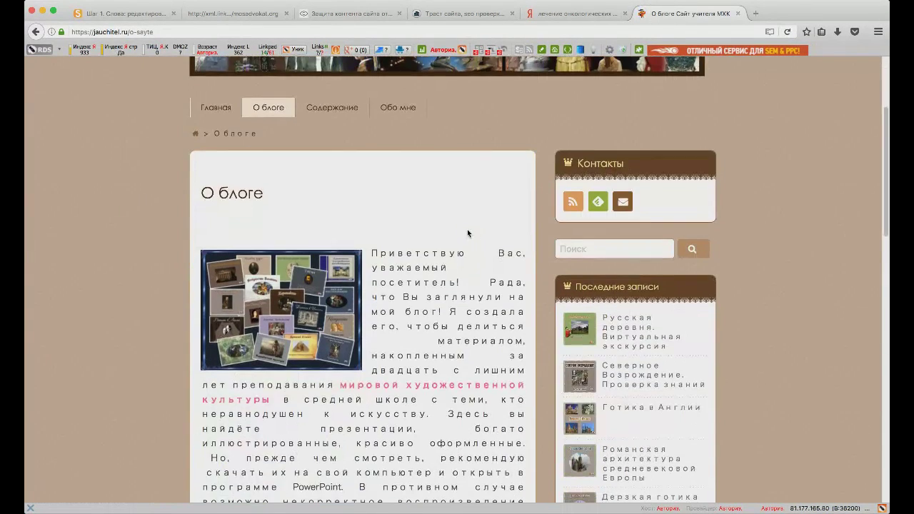
scroll(465, 221, "down", 1)
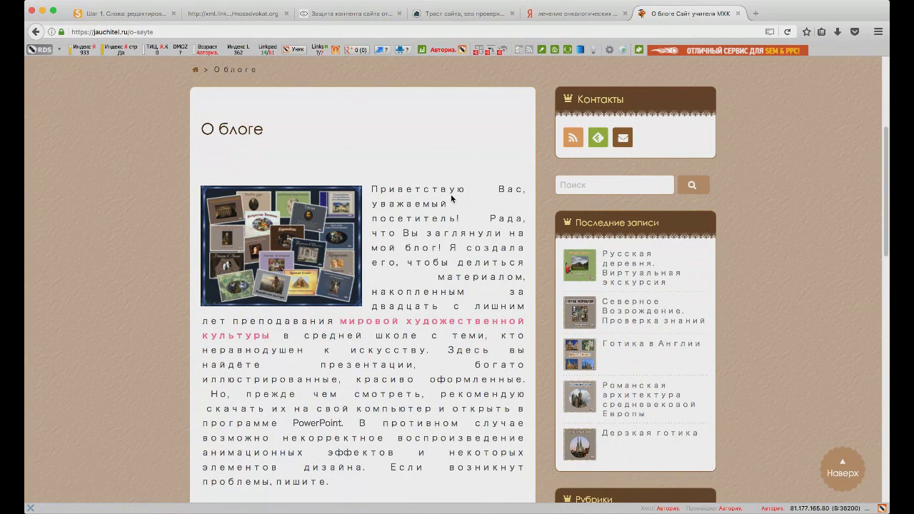
scroll(453, 200, "down", 1)
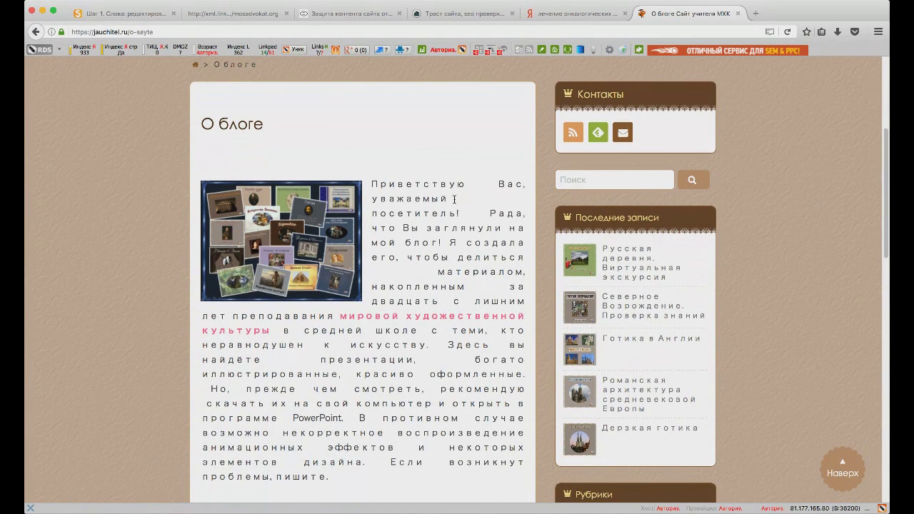
scroll(455, 199, "down", 5)
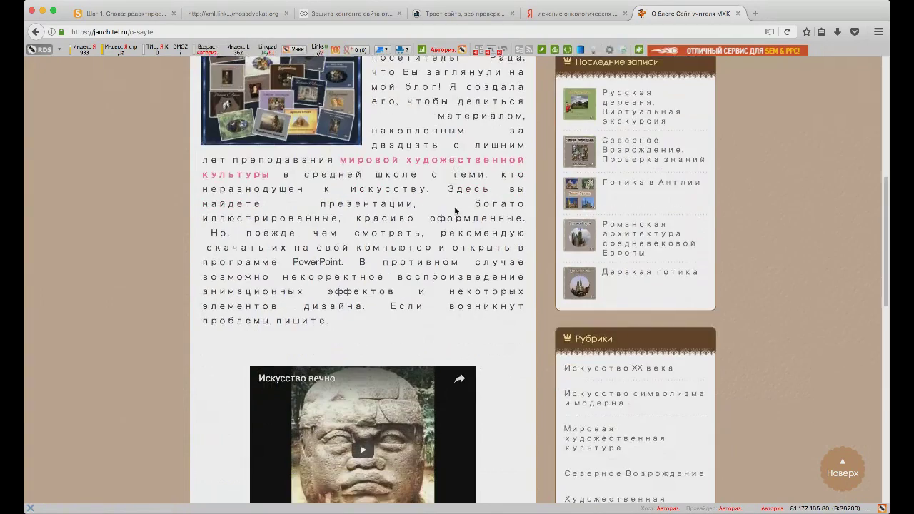
scroll(451, 213, "down", 10)
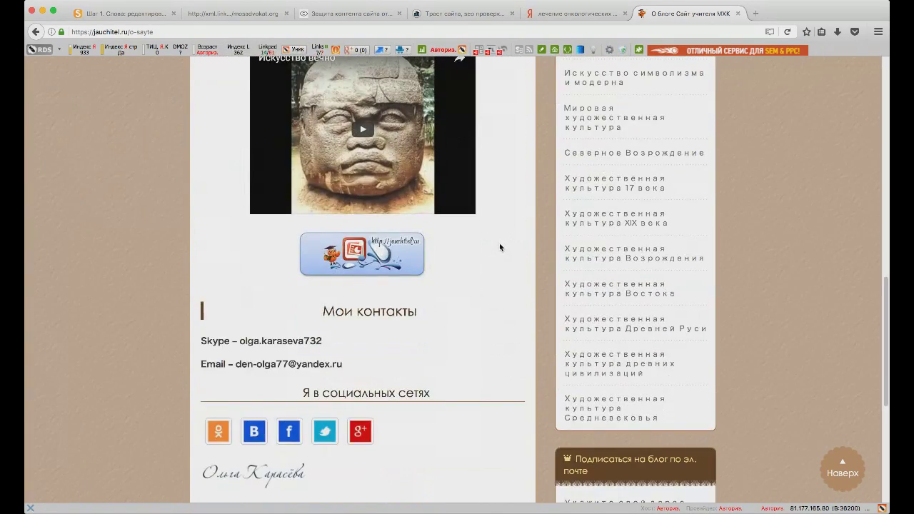
scroll(499, 243, "up", 15)
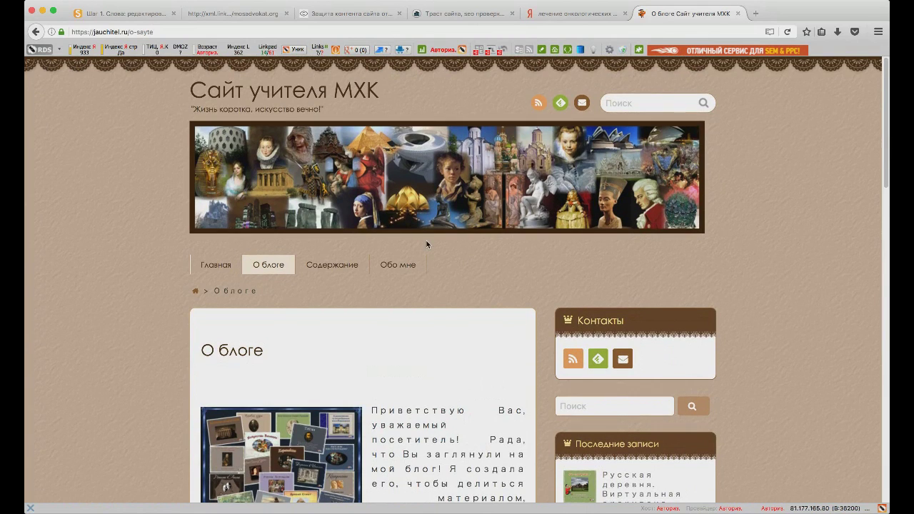
scroll(427, 245, "down", 3)
scroll(423, 244, "up", 3)
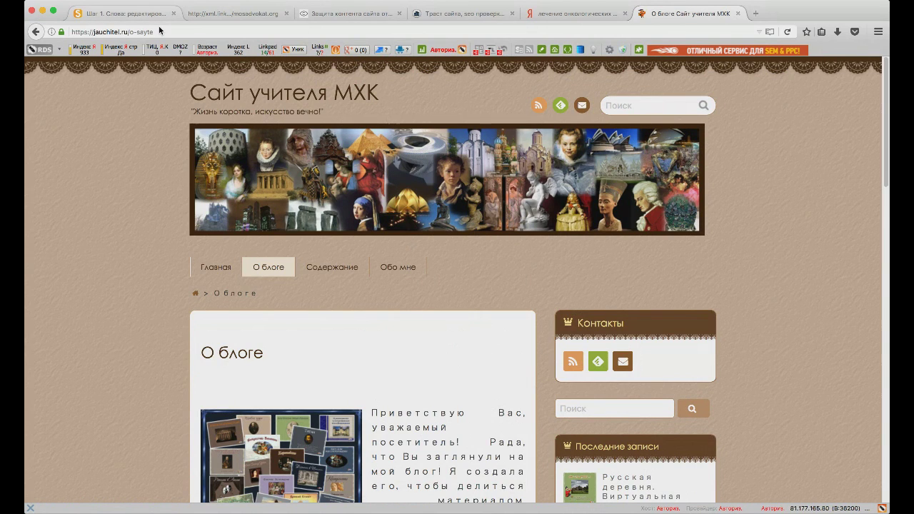
scroll(464, 316, "down", 3)
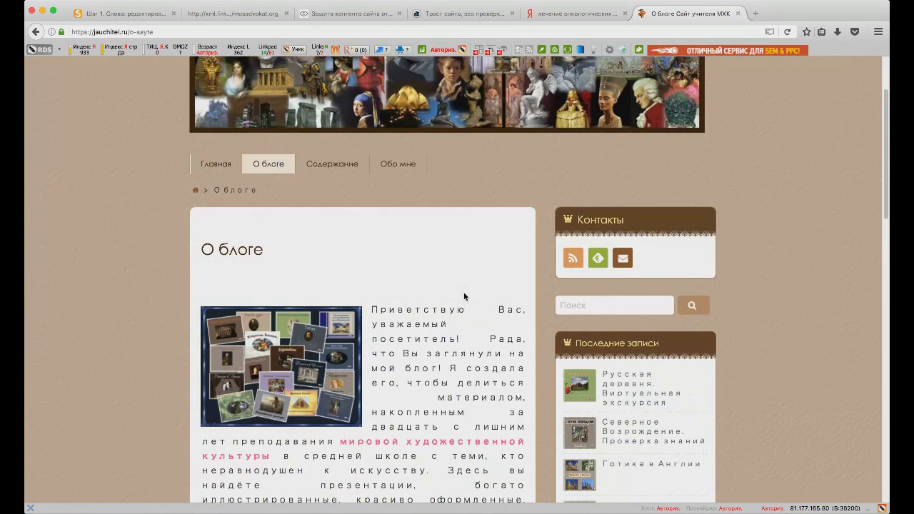
scroll(464, 297, "down", 1)
scroll(464, 297, "up", 4)
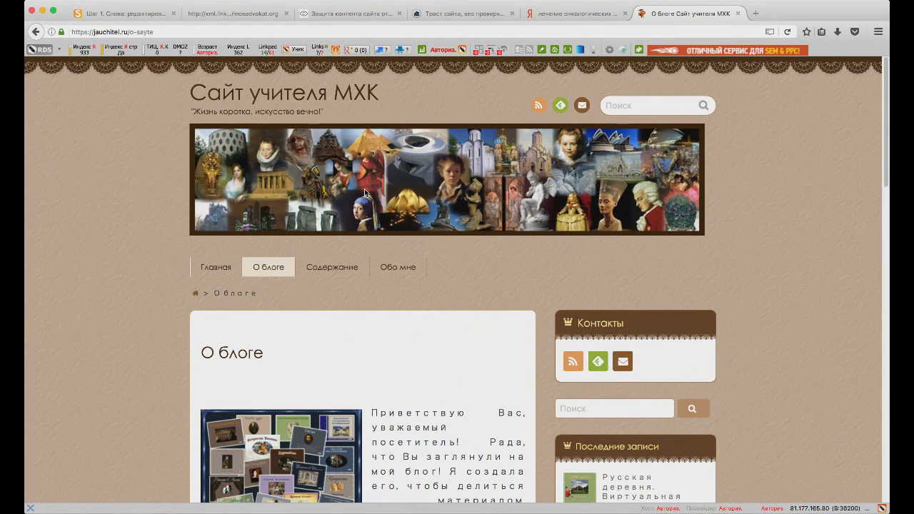
- Return to the keyword step of the SeoPult project wizard and dismiss the help offer
key("ctrl+Tab")
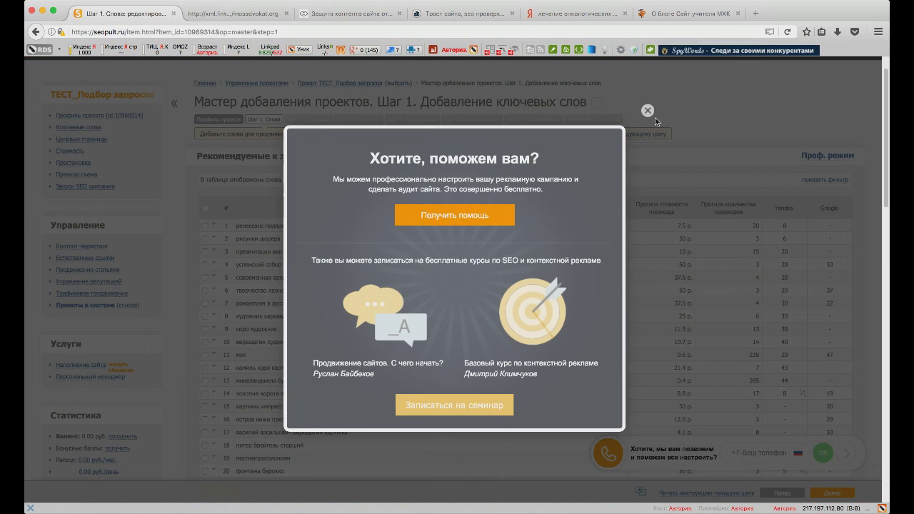
left_click(648, 112)
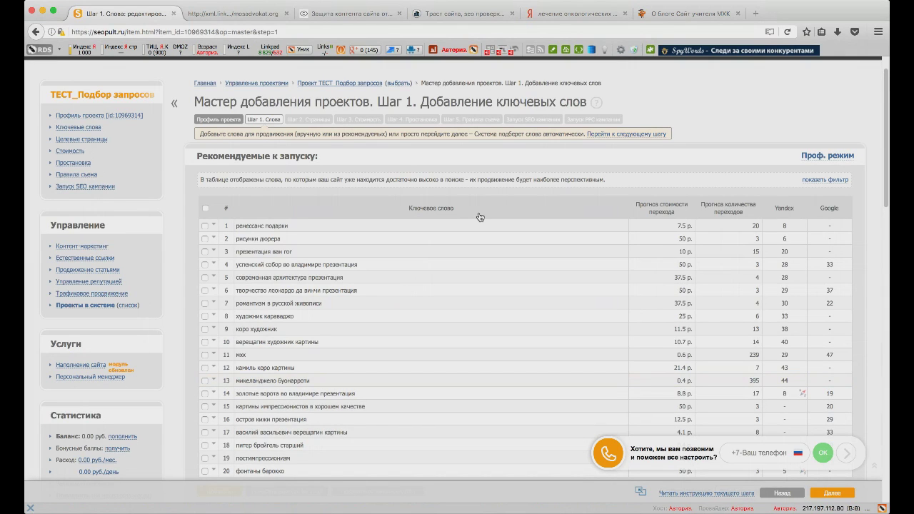
- Mark the recommended keywords from "рисунки дюрера" through "верещагин художник картины" for promotion, leaving out "ренессанс подарки"
scroll(279, 206, "down", 1)
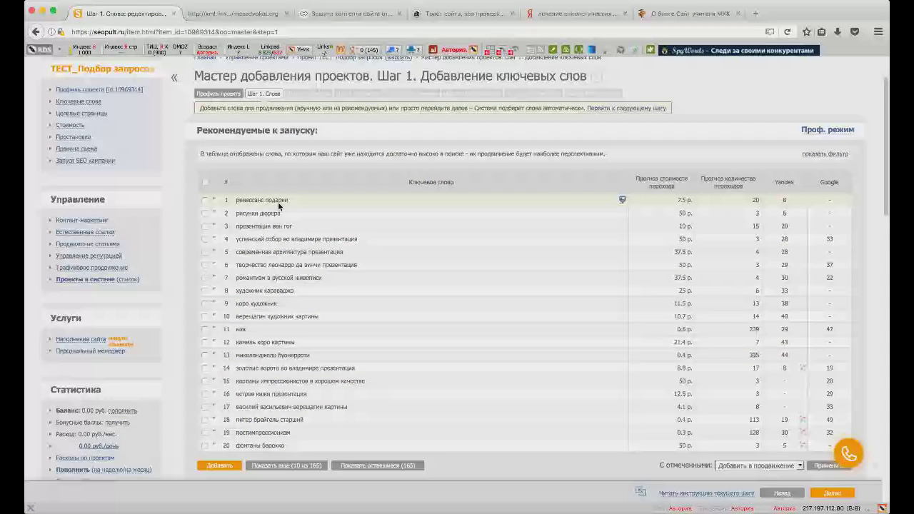
triple_click(279, 205)
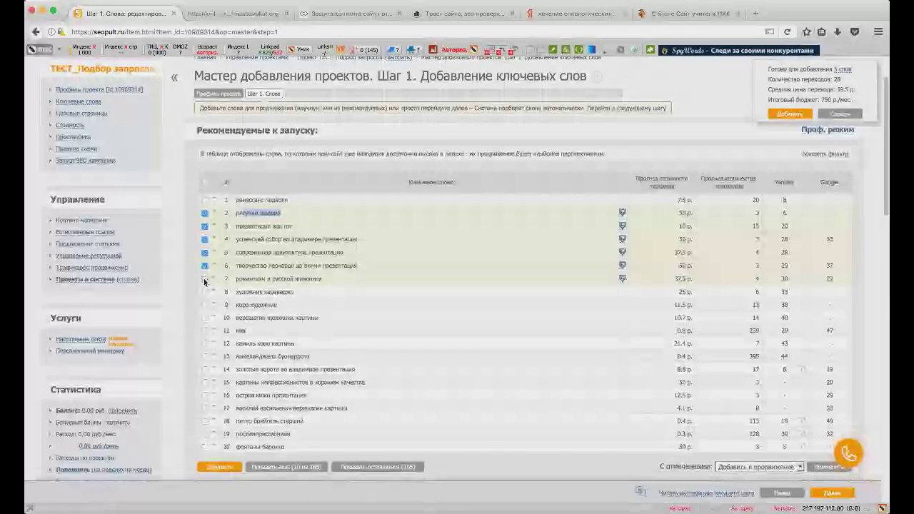
left_click(206, 293)
scroll(207, 286, "down", 1)
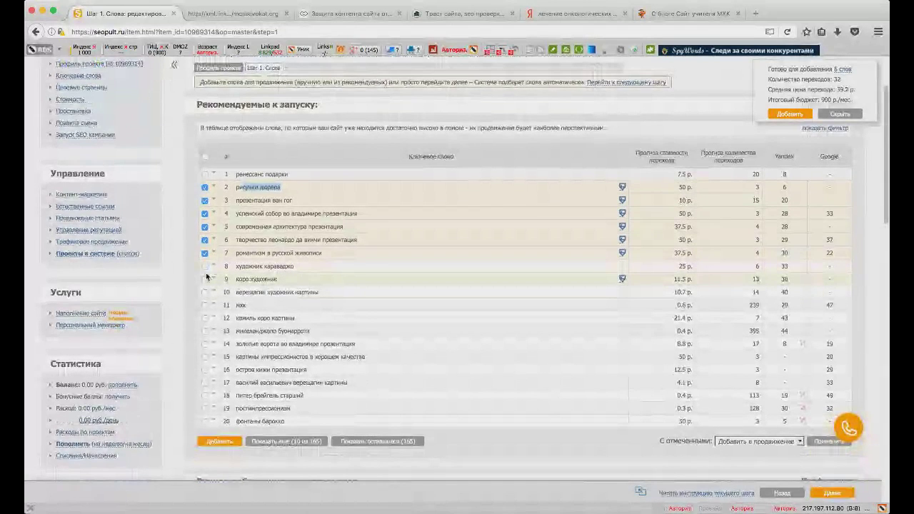
left_click(206, 279)
left_click(205, 293)
left_click(205, 306)
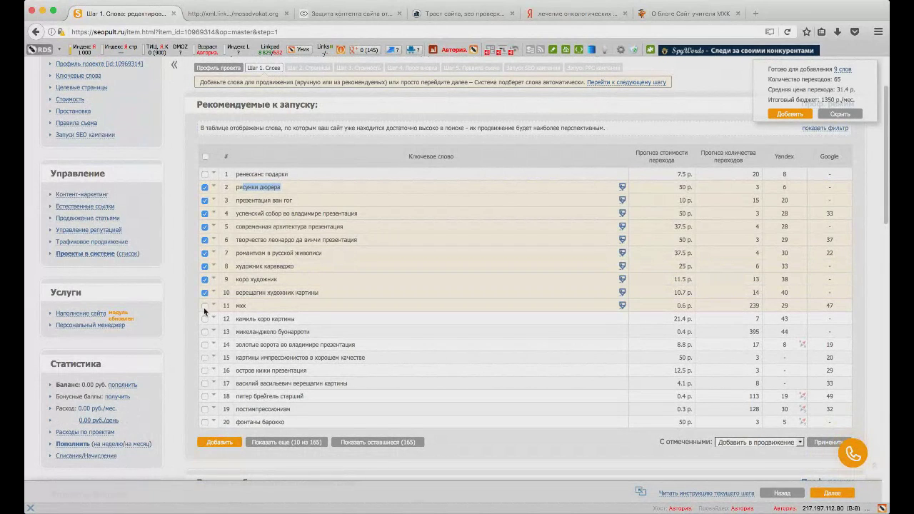
- Search Yandex for the recommended keyword "мхк" and look over the results to judge whether it suits the site's topic
scroll(215, 300, "down", 1)
left_click_drag(249, 298, 235, 298)
key("ctrl+c")
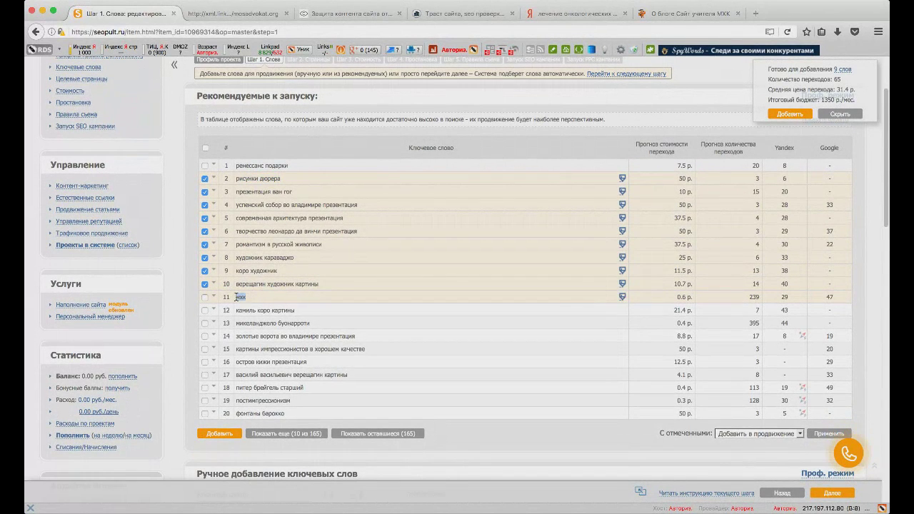
left_click(568, 15)
key("ctrl+a")
key("ctrl+v")
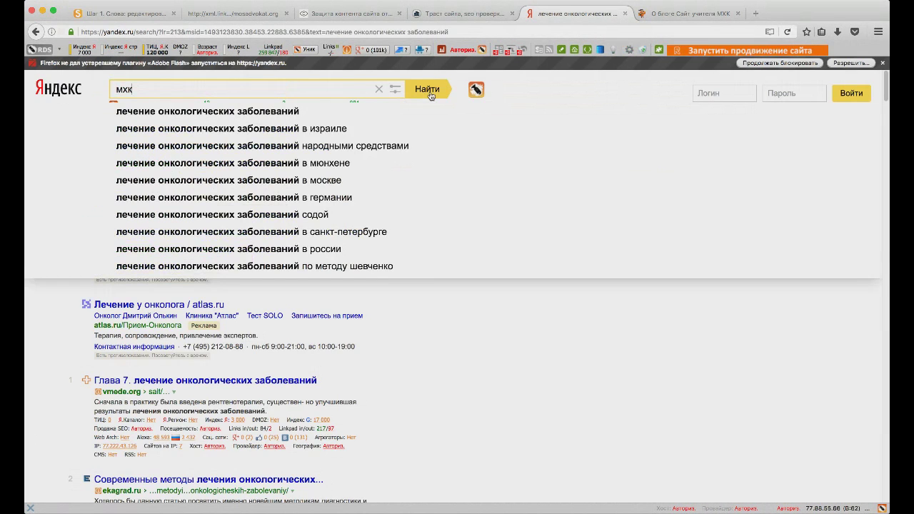
left_click(431, 94)
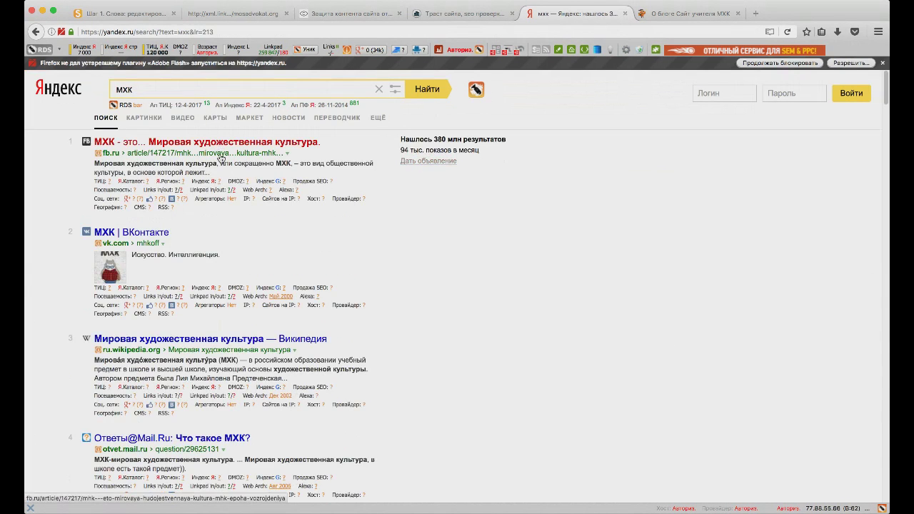
scroll(291, 220, "down", 1)
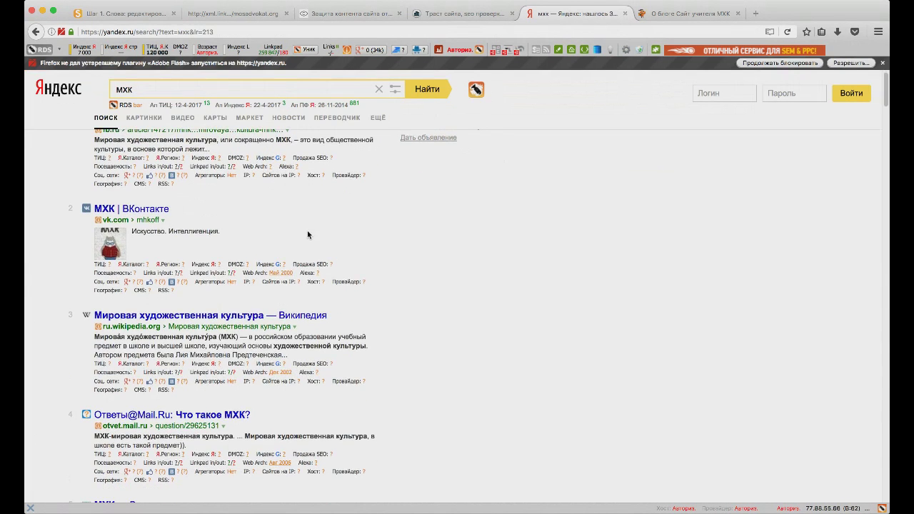
scroll(308, 230, "down", 2)
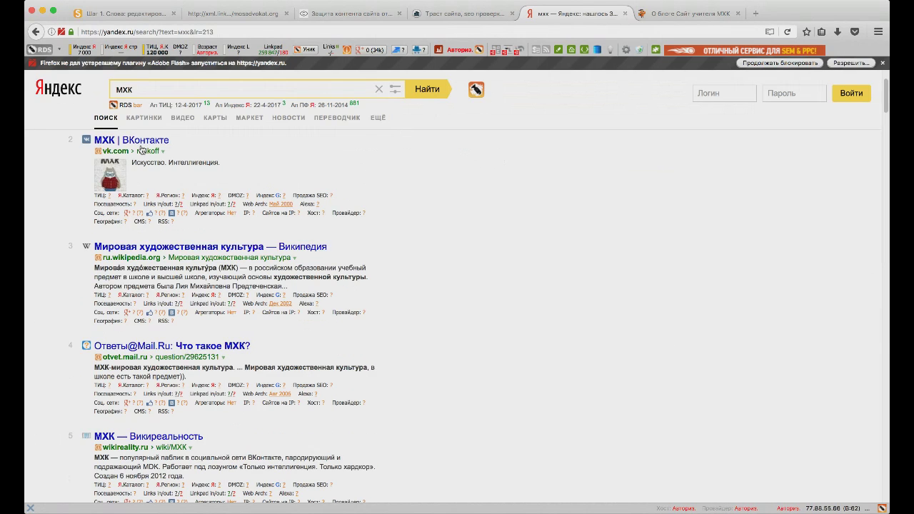
scroll(331, 173, "down", 2)
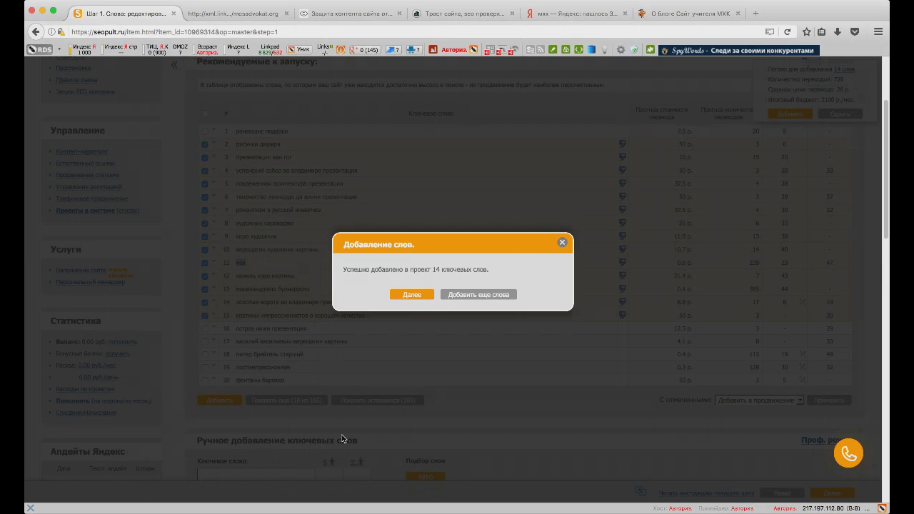
- Choose to add more words after the marked keywords are added, and look over the project's keyword list and remaining recommendations
left_click(485, 294)
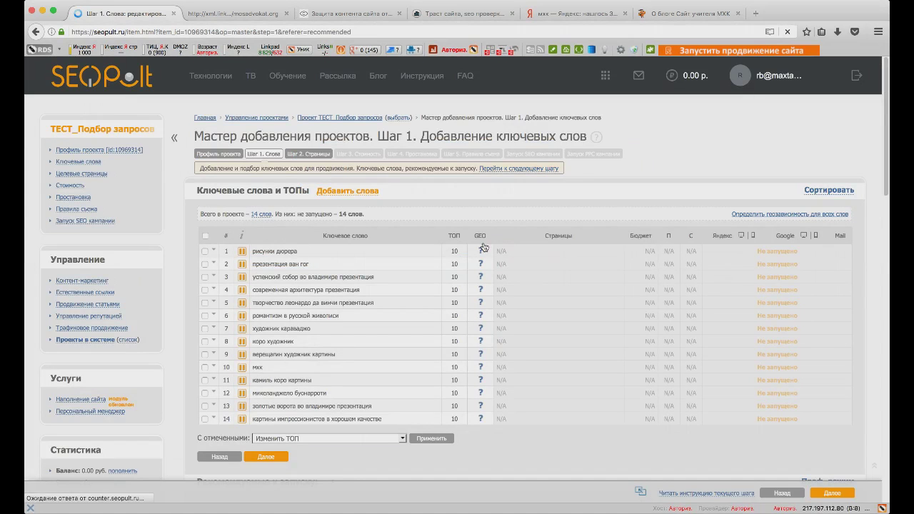
scroll(310, 297, "down", 3)
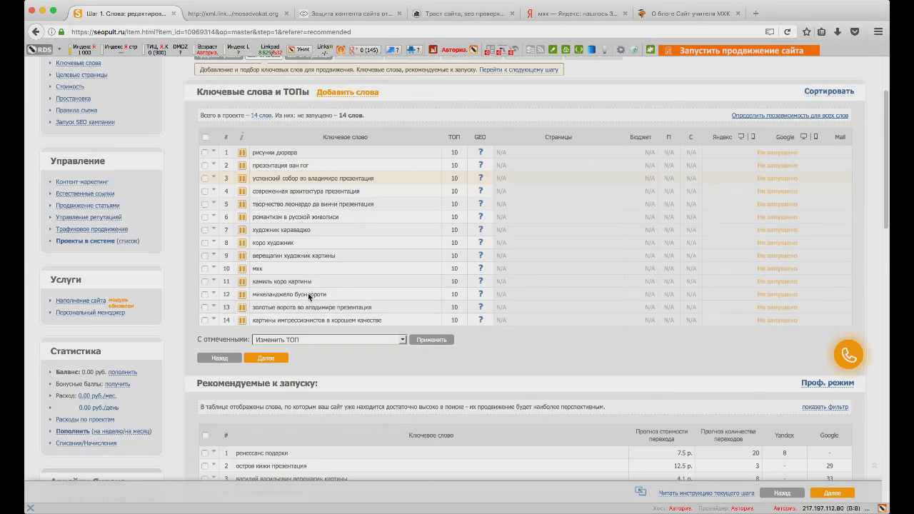
scroll(330, 273, "down", 5)
- Glance at the jauchitel.ru page and search Yandex for the recommended keyword "ренессанс подарки" to compare its results with the site's topic
left_click(689, 13)
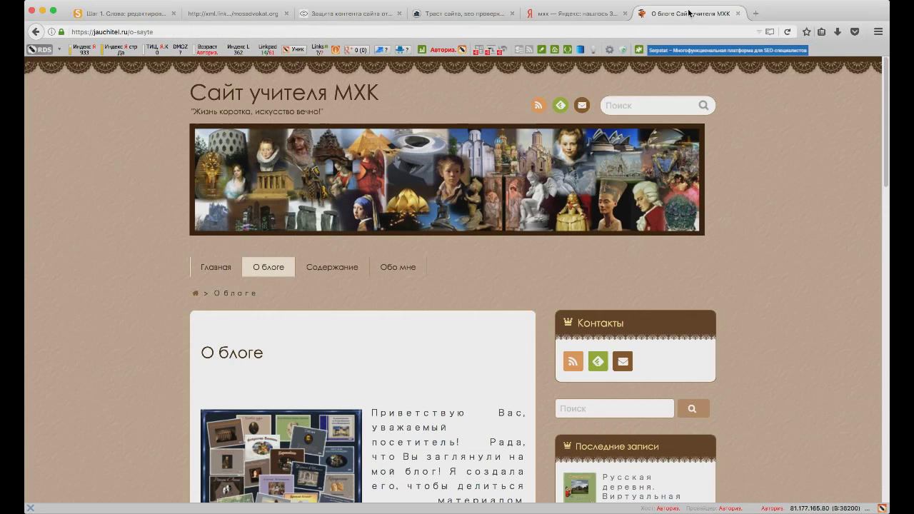
left_click(117, 15)
left_click_drag(289, 200, 236, 200)
key("super+c")
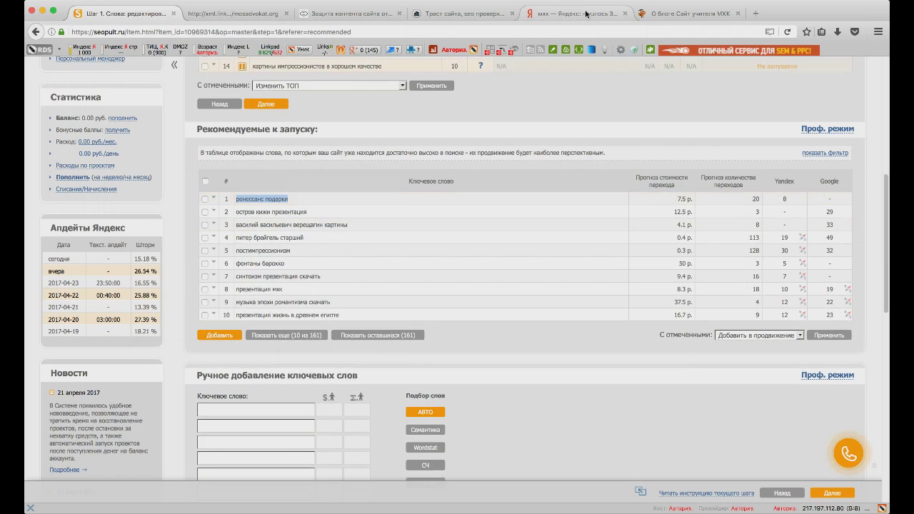
key("super+5")
left_click(190, 85)
key("super+v")
left_click(422, 93)
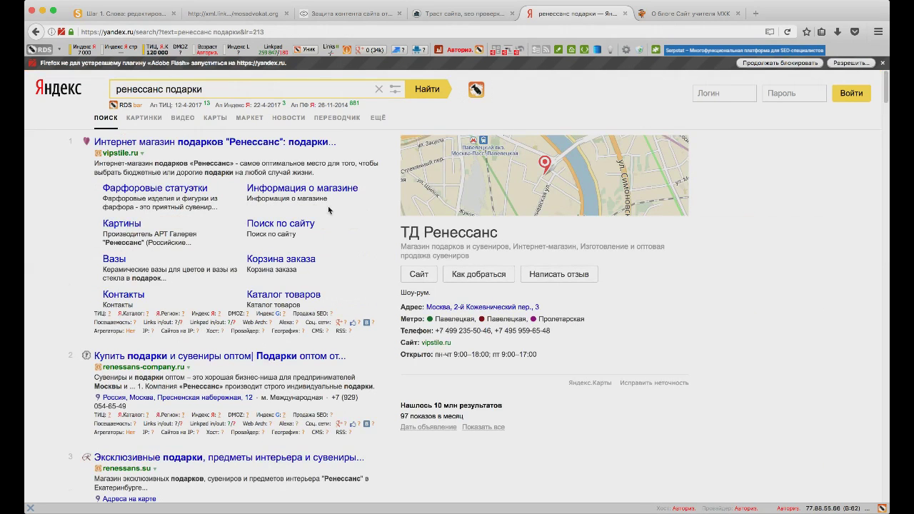
scroll(171, 355, "down", 5)
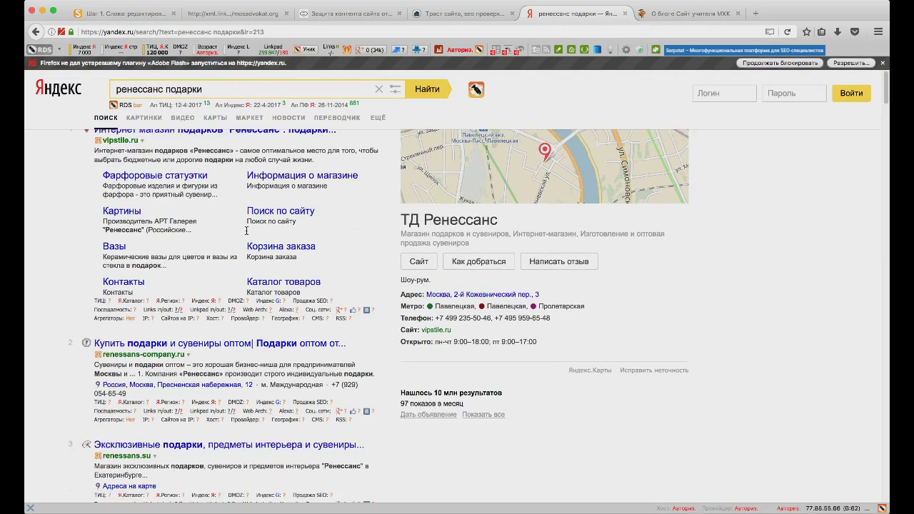
scroll(171, 350, "up", 5)
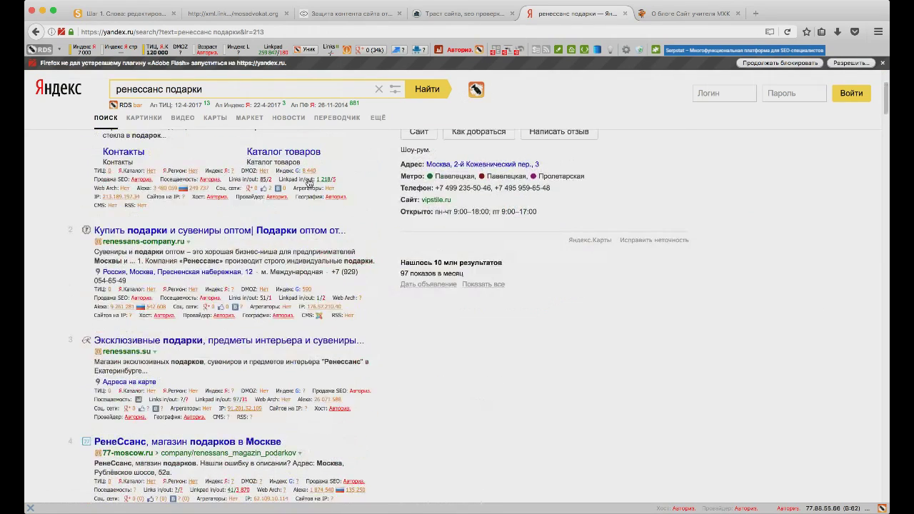
- Switch the SeoPult keyword recommendations to professional mode and run the "Автоматически подобранные" selection based on the site's page content
left_click(172, 13)
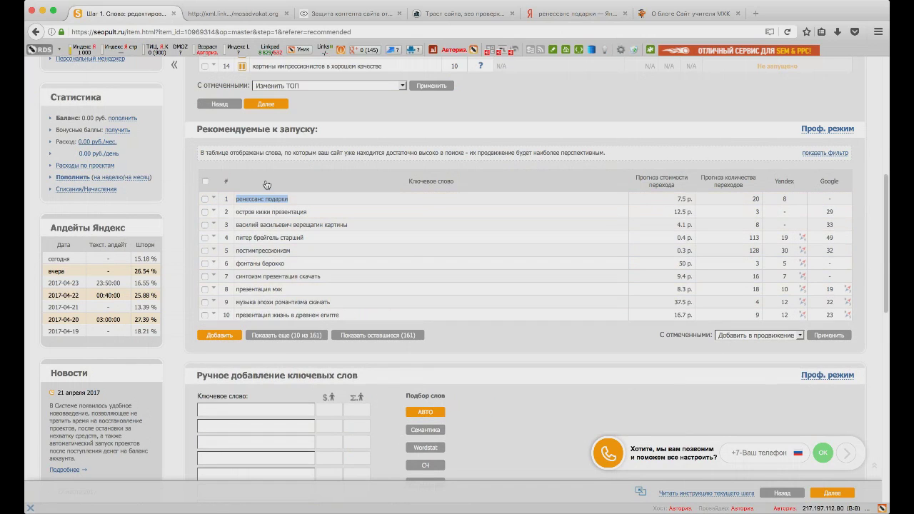
left_click(827, 129)
left_click_drag(271, 161, 217, 162)
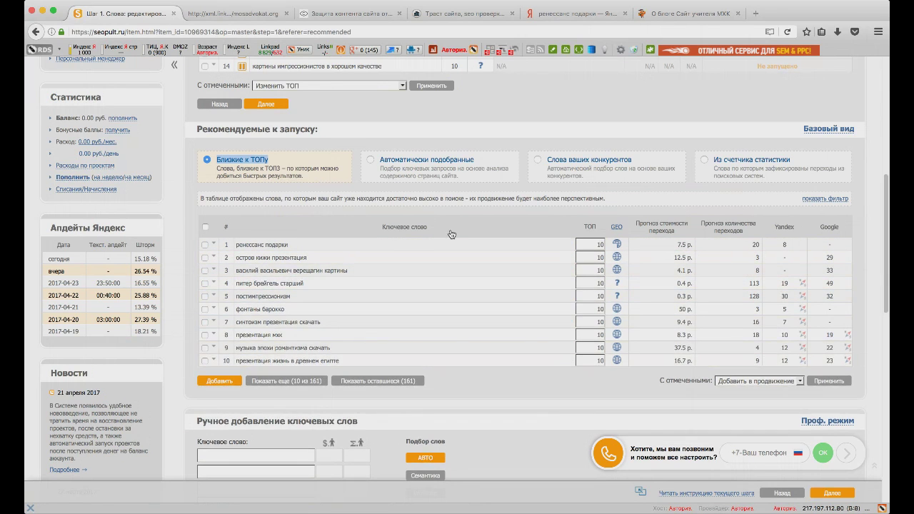
left_click(417, 164)
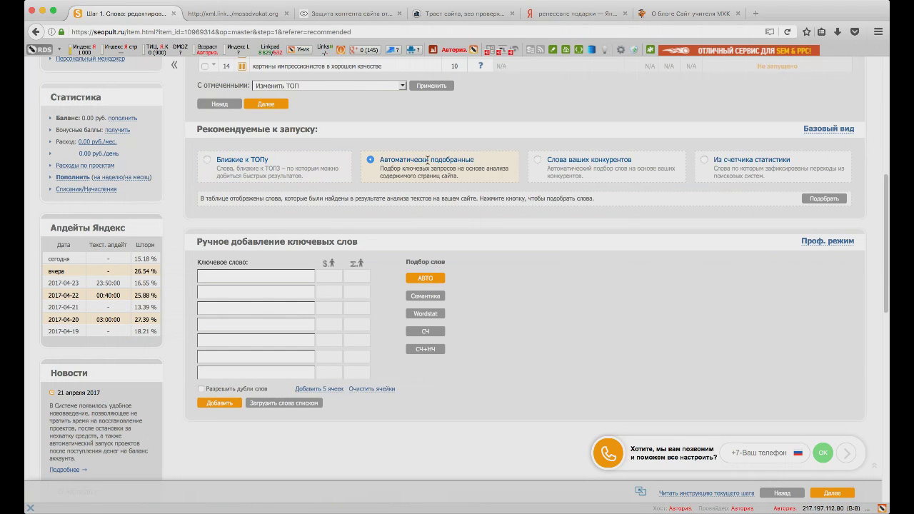
left_click(825, 203)
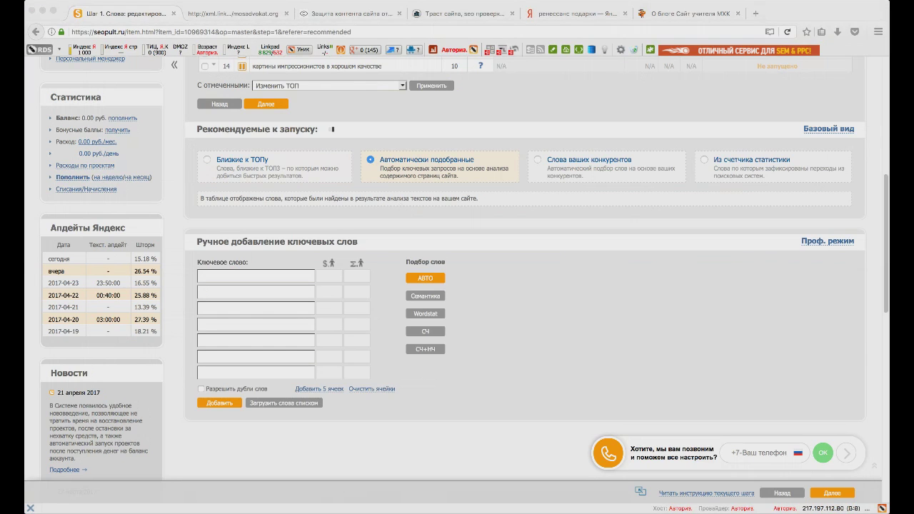
left_click(435, 218)
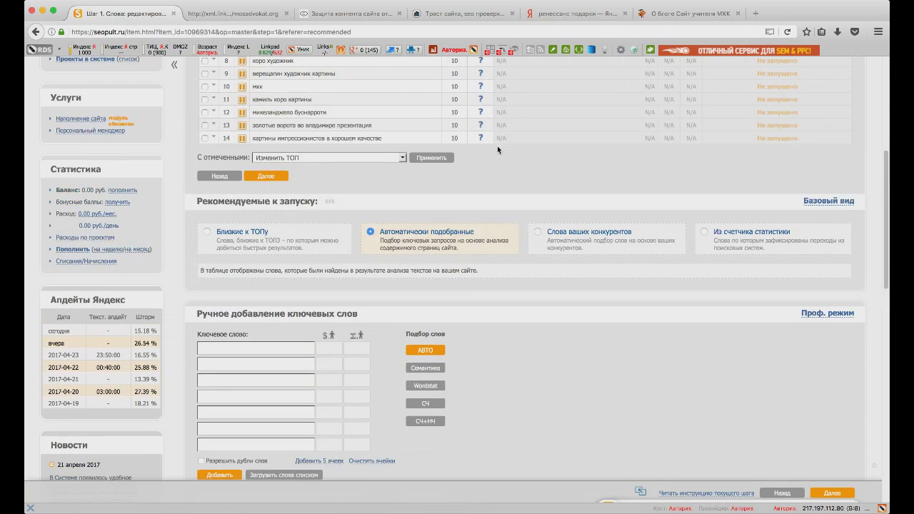
scroll(840, 390, "down", 3)
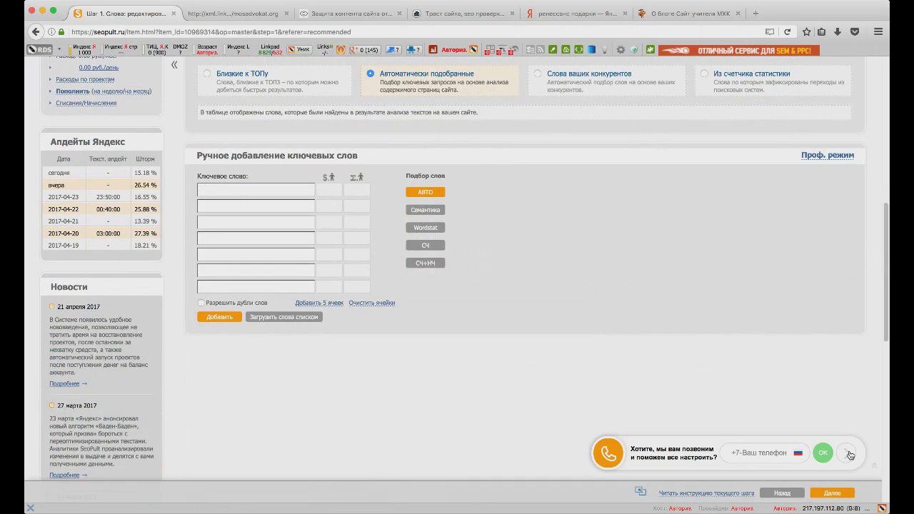
scroll(592, 298, "up", 1)
scroll(500, 236, "up", 1)
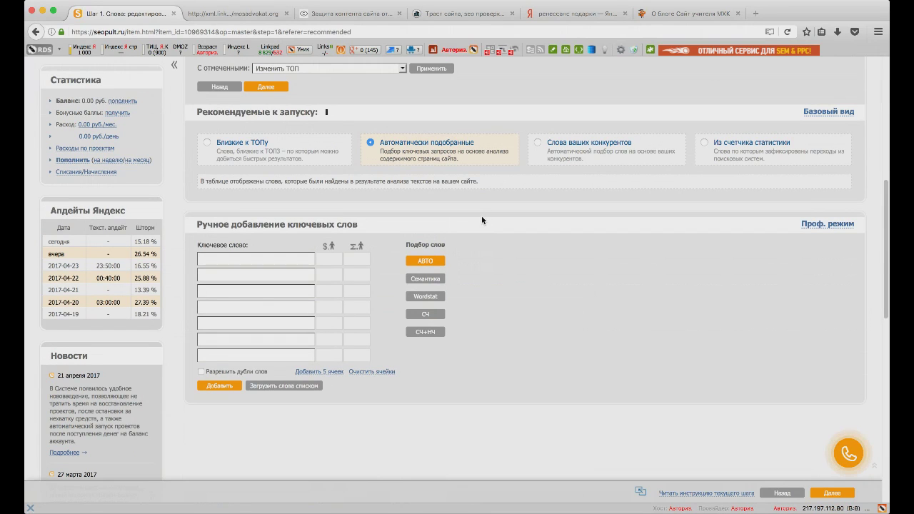
- Switch the recommendations to "Слова ваших конкурентов" and show the keywords of the competitor studfiles.ru
left_click(539, 145)
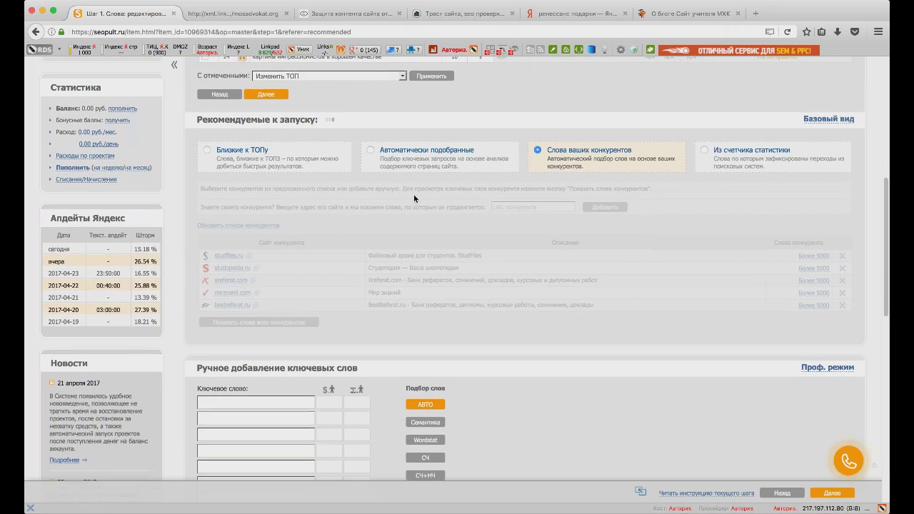
scroll(421, 196, "up", 2)
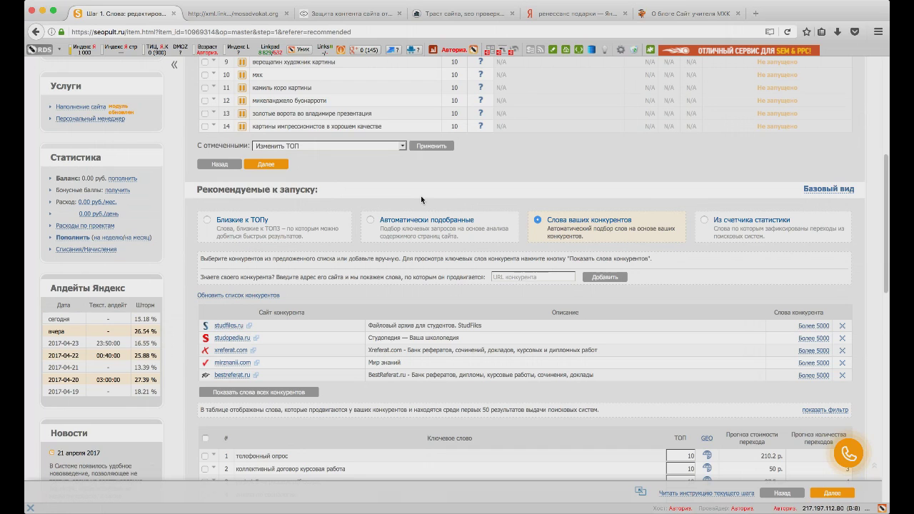
scroll(435, 191, "down", 3)
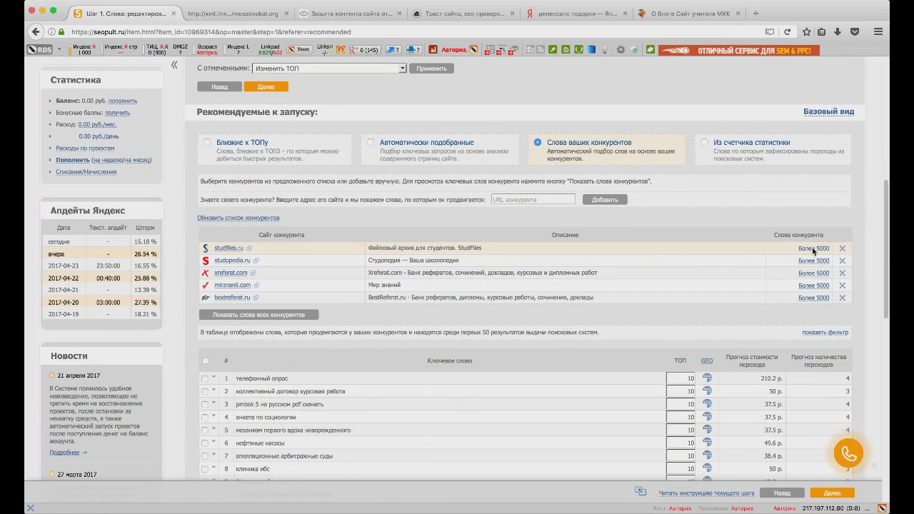
left_click(813, 249)
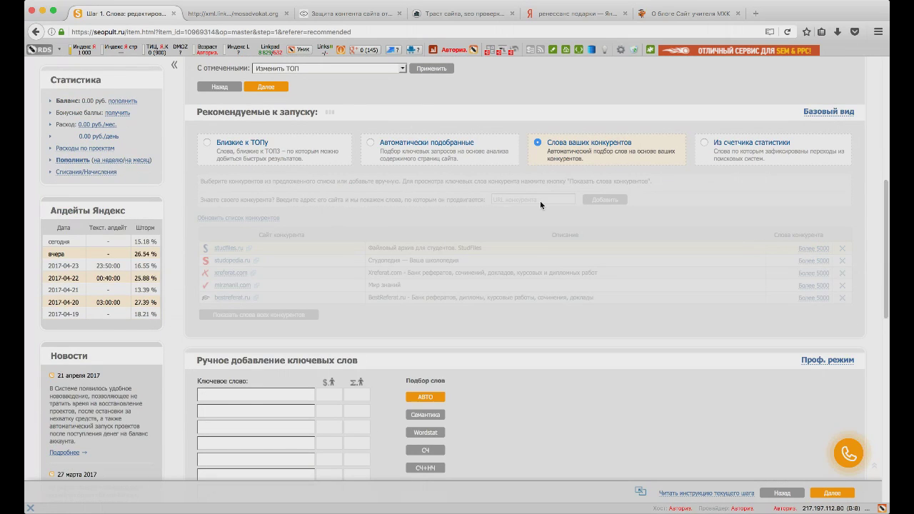
scroll(532, 215, "down", 5)
scroll(524, 225, "up", 7)
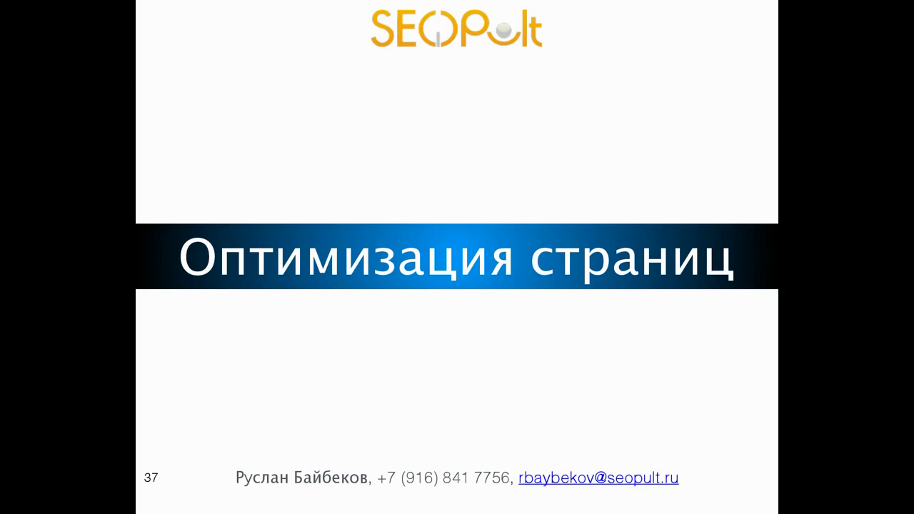
key("Right")
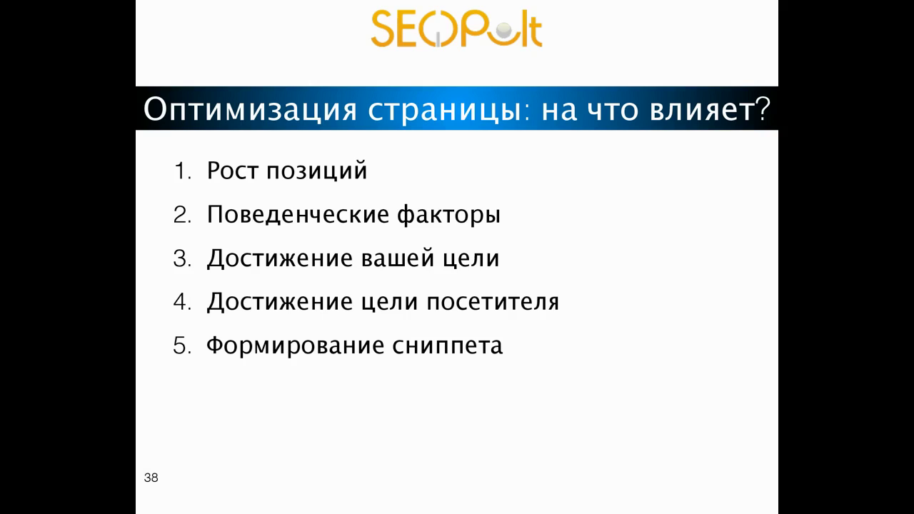